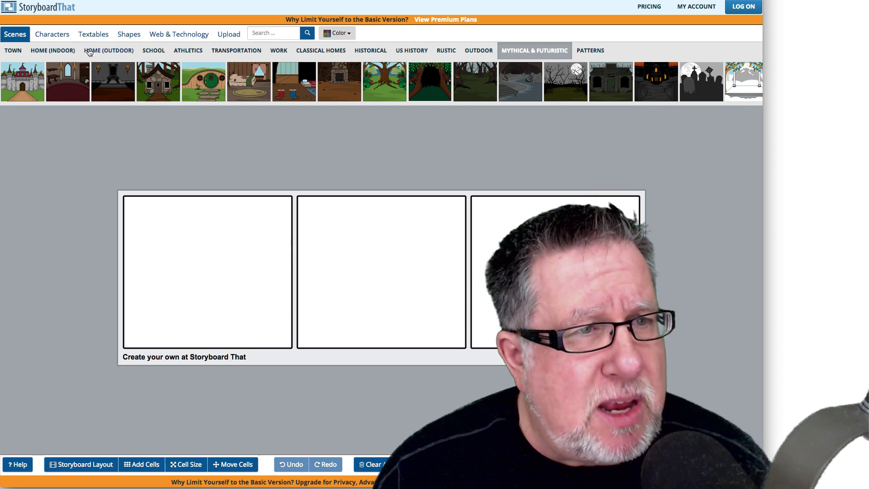
- Place the Mythical & Futuristic hobbit-hole scene with the round green door into cell 1
click(12, 50)
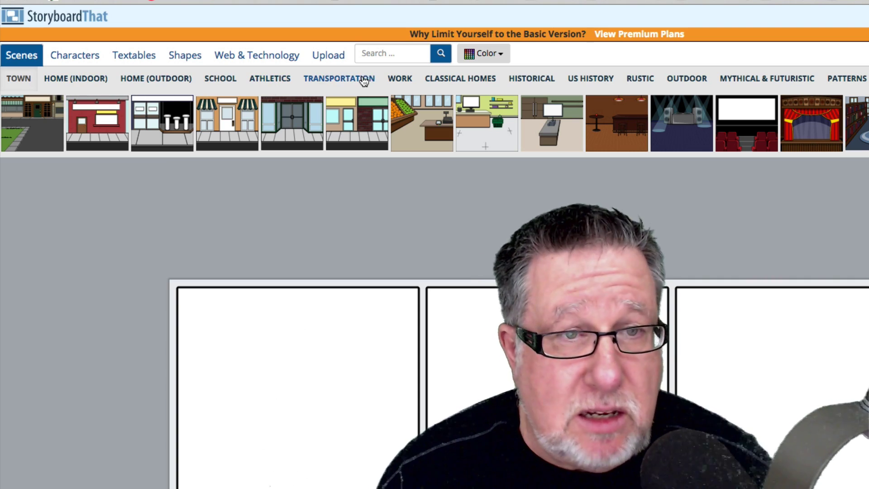
click(288, 82)
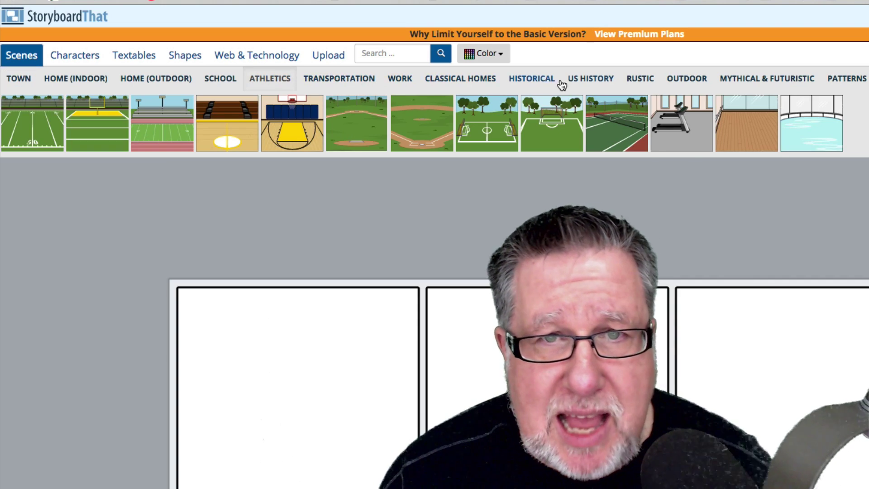
click(754, 85)
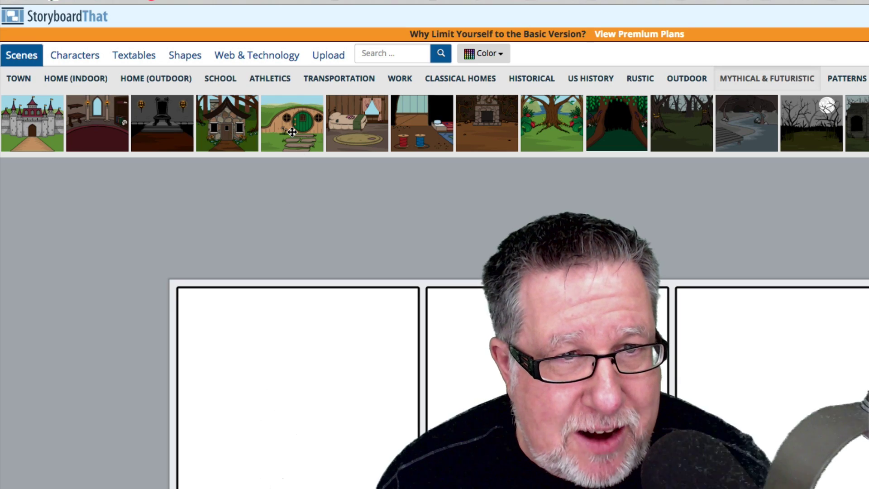
drag(299, 141, 292, 457)
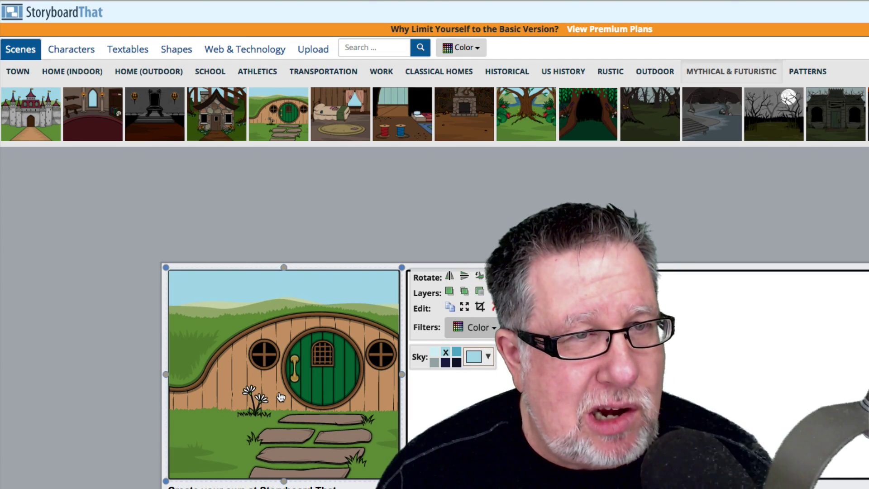
- Add a suited man from Characters to the hobbit-hole scene, enlarge him and shift him up-left
click(74, 51)
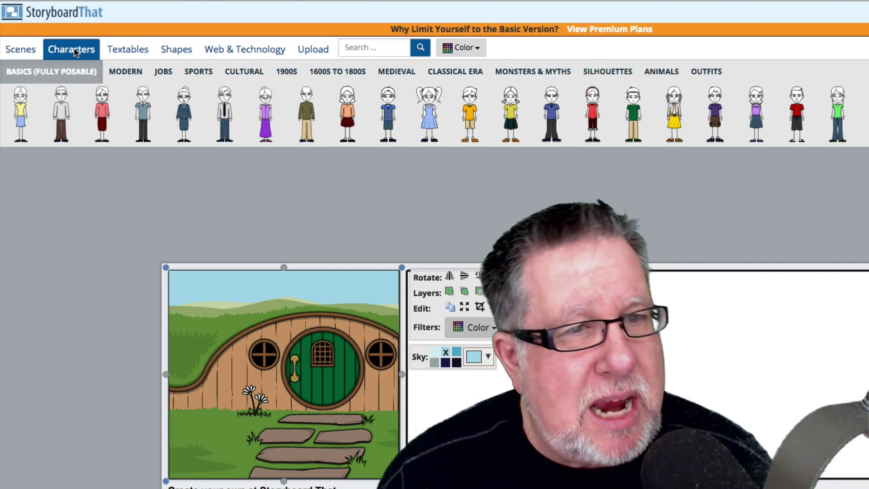
scroll(719, 144, right, 3)
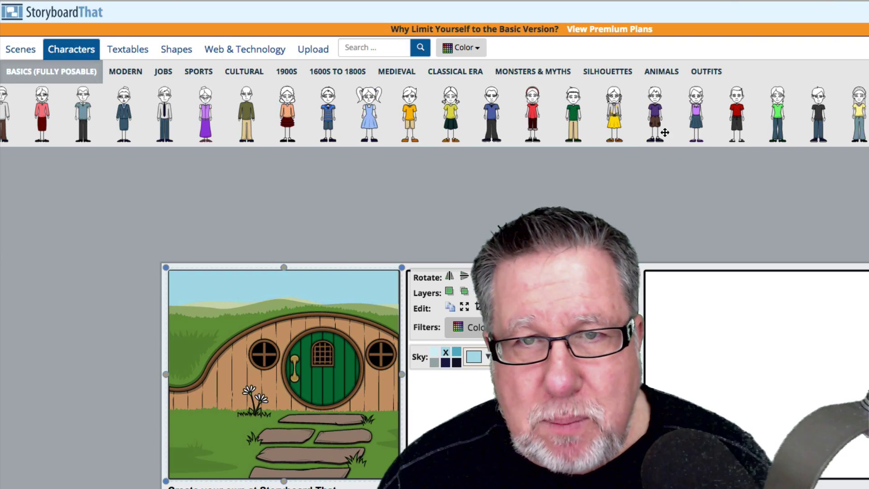
scroll(526, 137, left, 2)
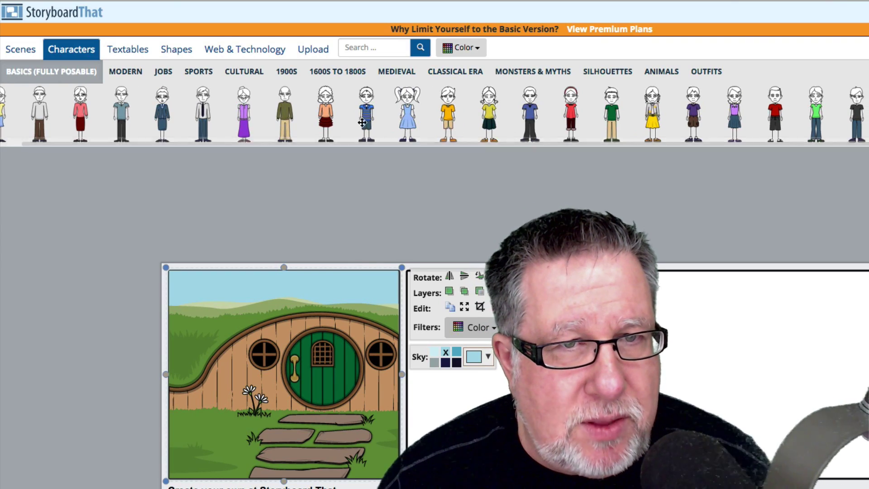
drag(214, 201, 240, 411)
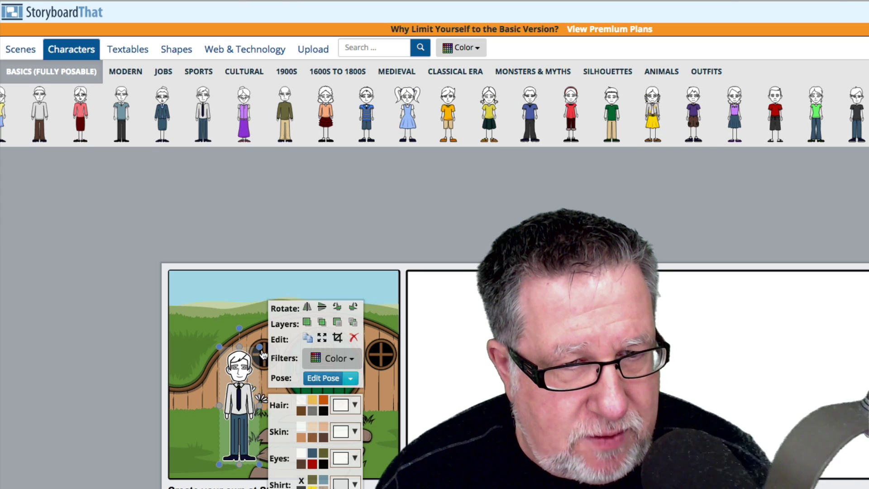
drag(262, 341, 267, 324)
drag(249, 373, 241, 366)
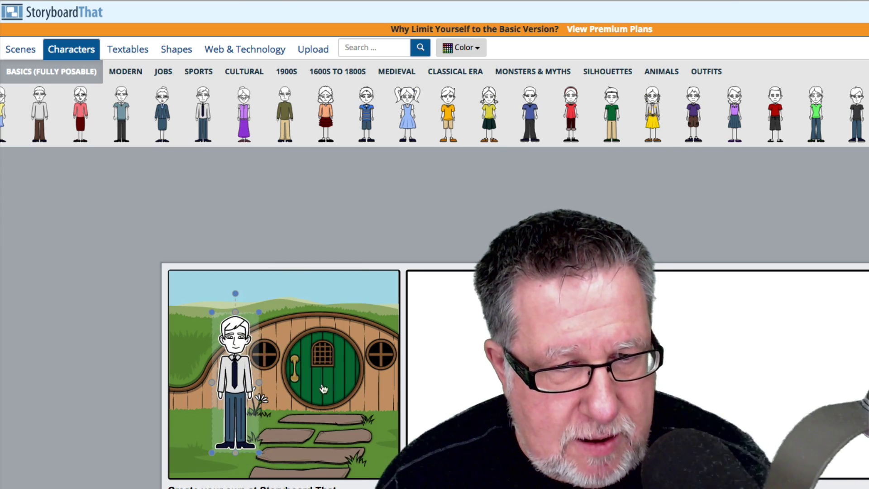
- Recolor the man with brown hair, tan skin, black eyes and a yellow shirt
click(380, 392)
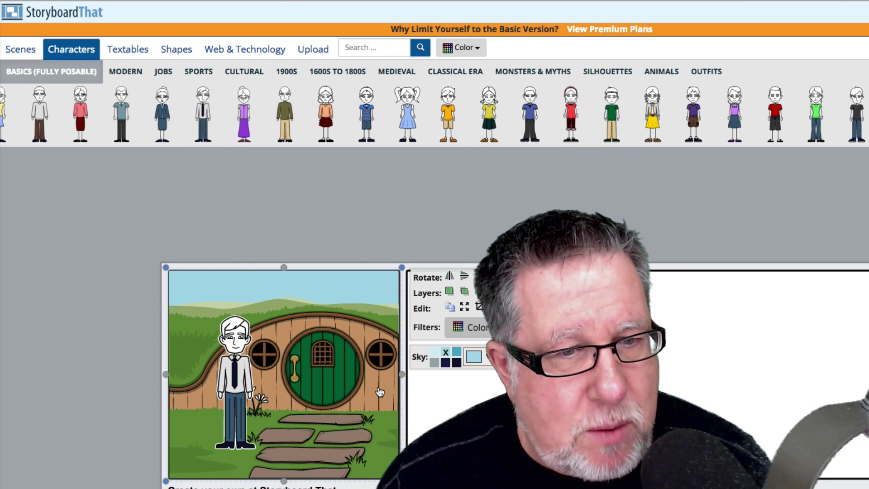
click(234, 377)
click(302, 382)
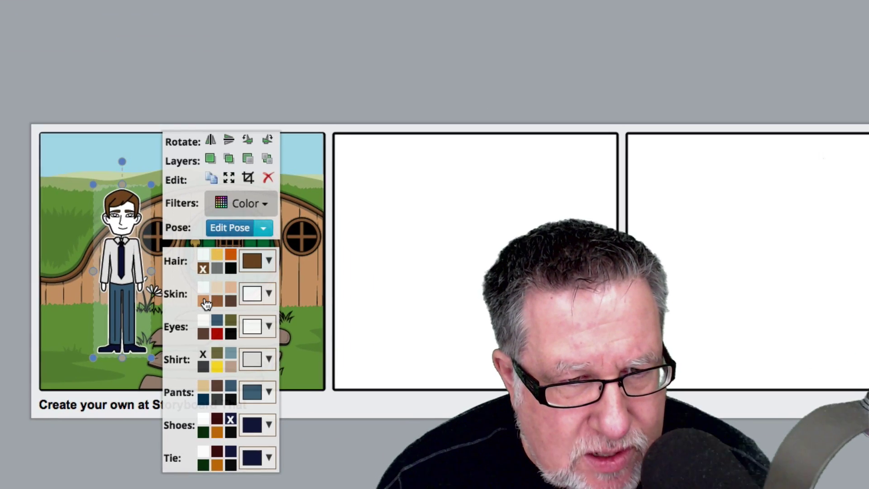
click(204, 301)
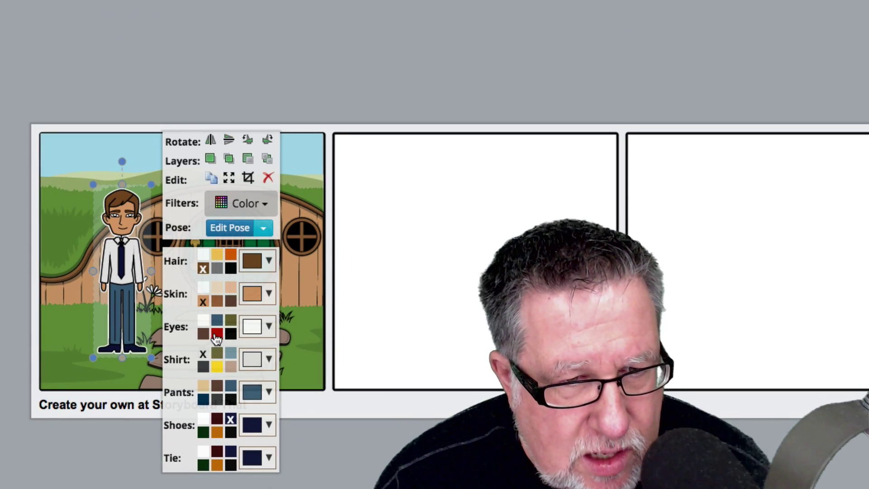
click(231, 335)
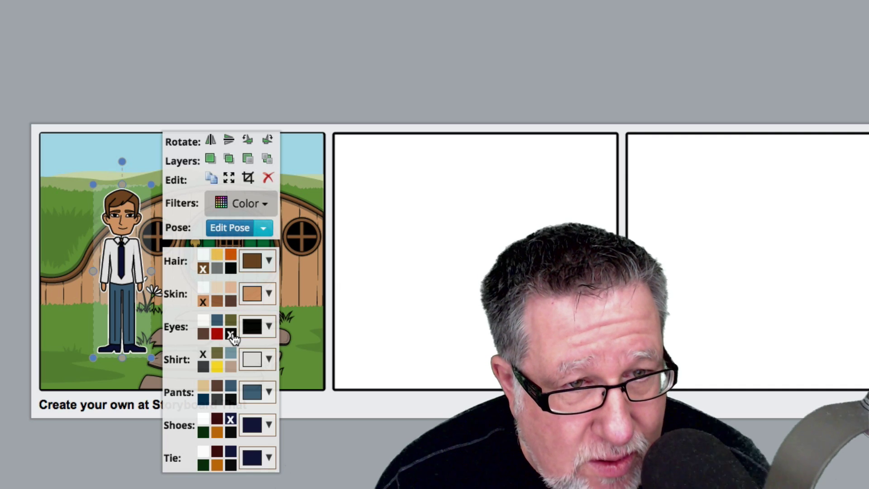
click(217, 368)
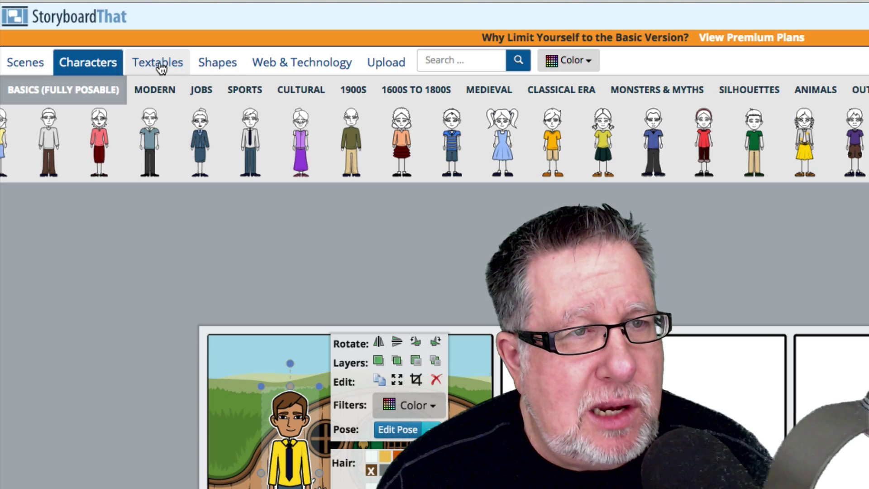
- Add a speech bubble reading 'Anybody Home' beside the man's head
click(159, 64)
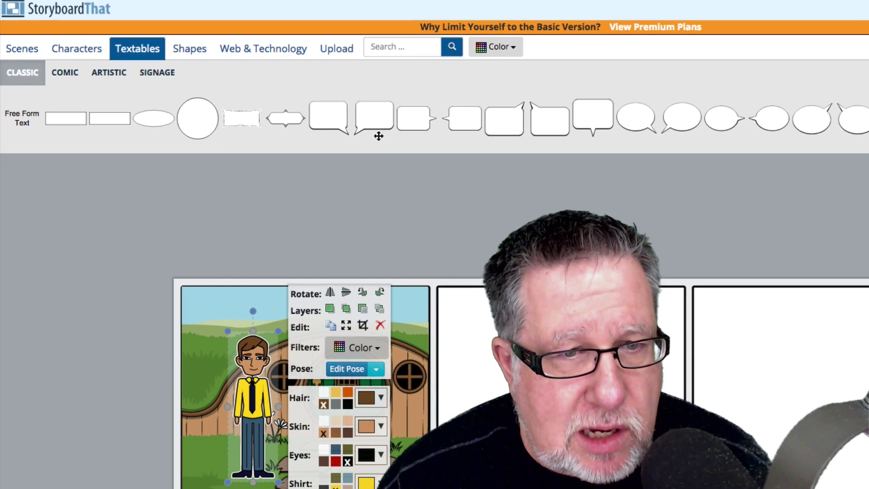
drag(436, 162, 363, 371)
drag(316, 317, 333, 343)
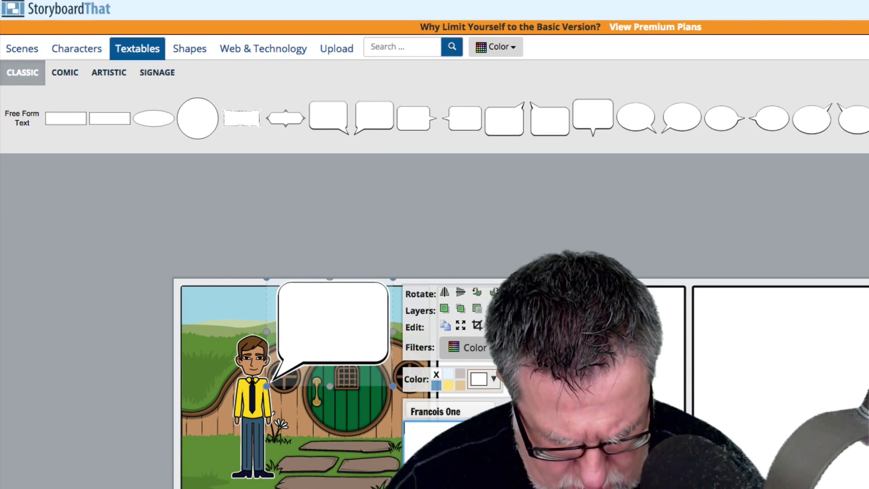
text(Anybo)
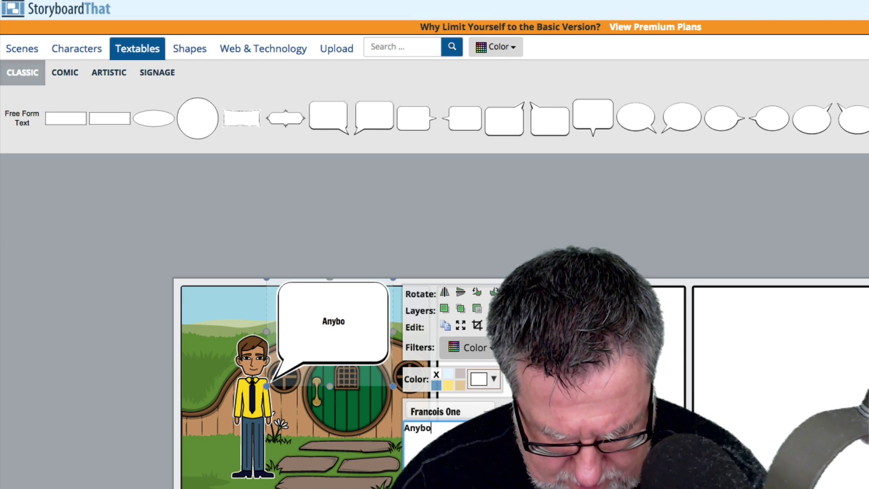
text(dy Home)
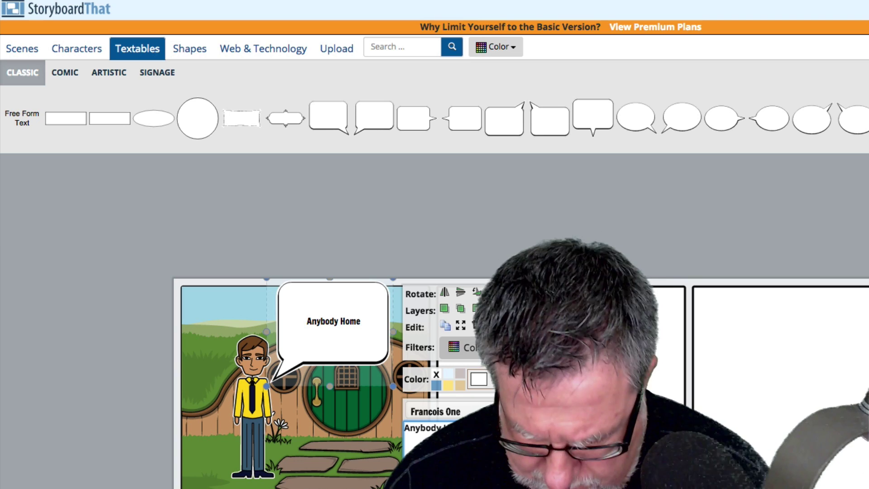
click(387, 373)
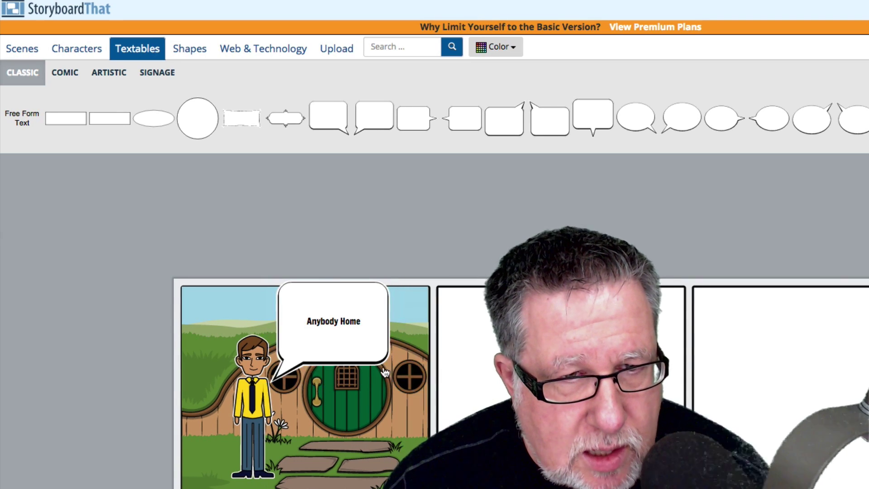
- Shrink the 'Anybody Home' bubble and move it higher, near the top of the cell
drag(355, 347, 373, 343)
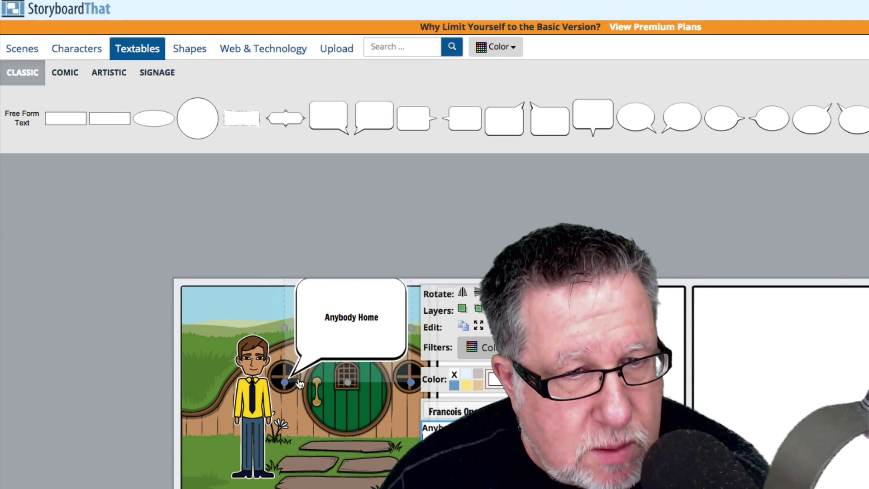
drag(287, 378, 321, 324)
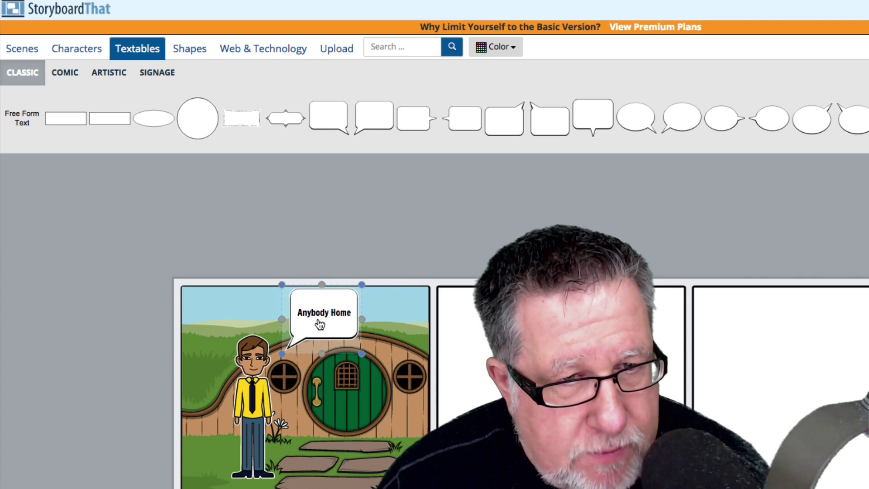
click(394, 362)
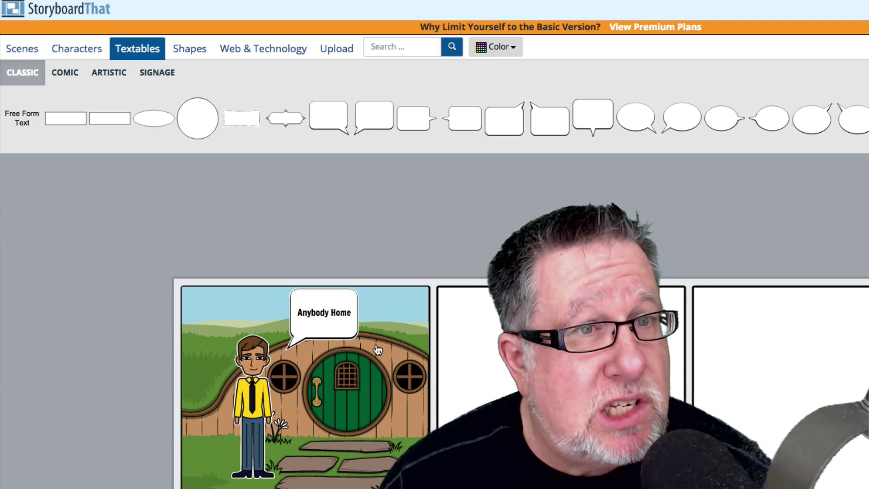
- Place the blue Twitter bird from Web & Technology in front of the hobbit door
click(184, 48)
click(262, 48)
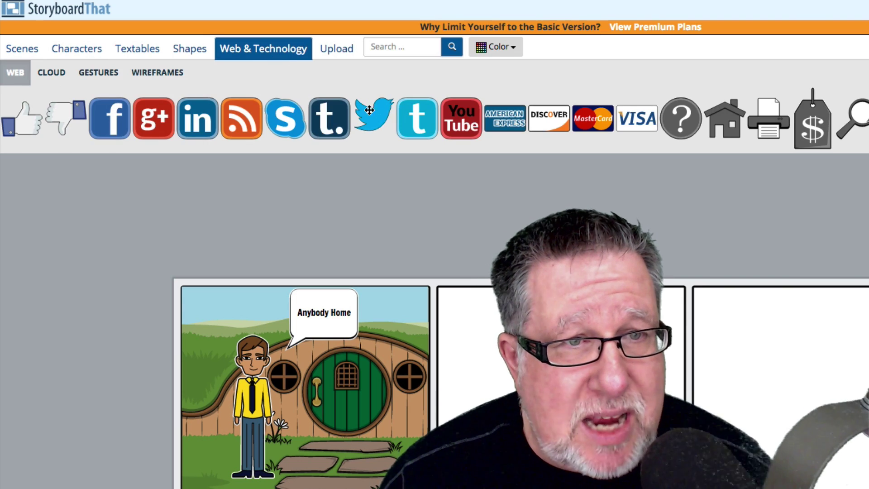
drag(376, 118, 370, 443)
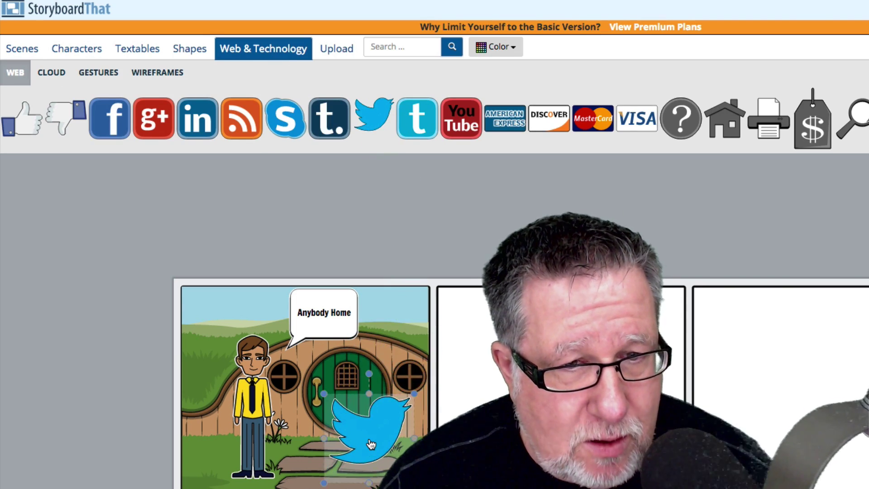
click(492, 355)
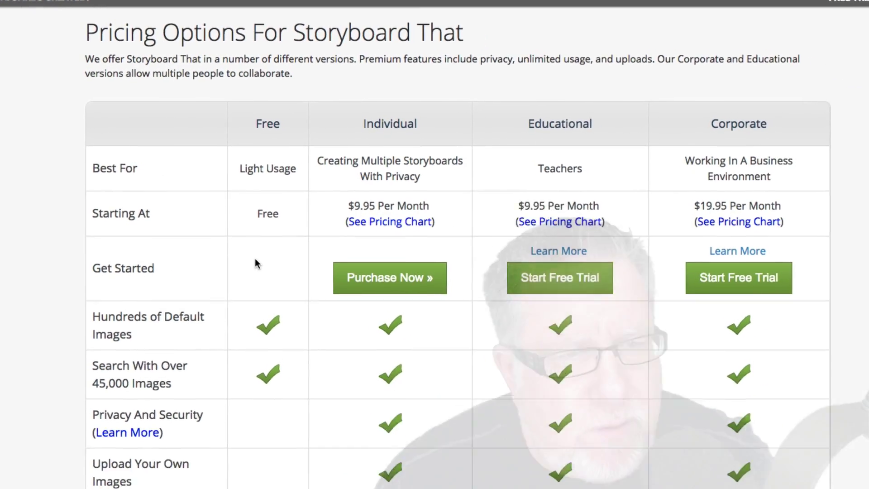
- Scroll through the pricing table comparing Free, Individual, Educational and Corporate plan features
scroll(237, 254, down, 3)
scroll(237, 250, down, 2)
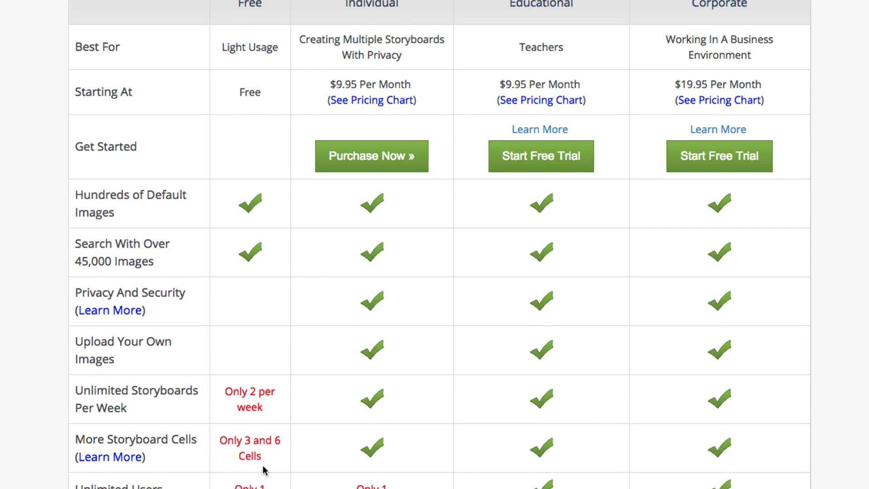
scroll(265, 471, down, 1)
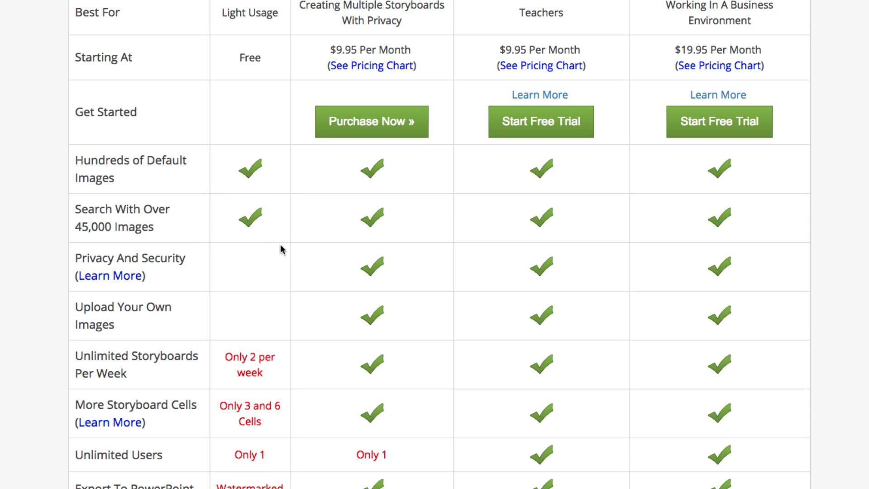
scroll(277, 263, down, 6)
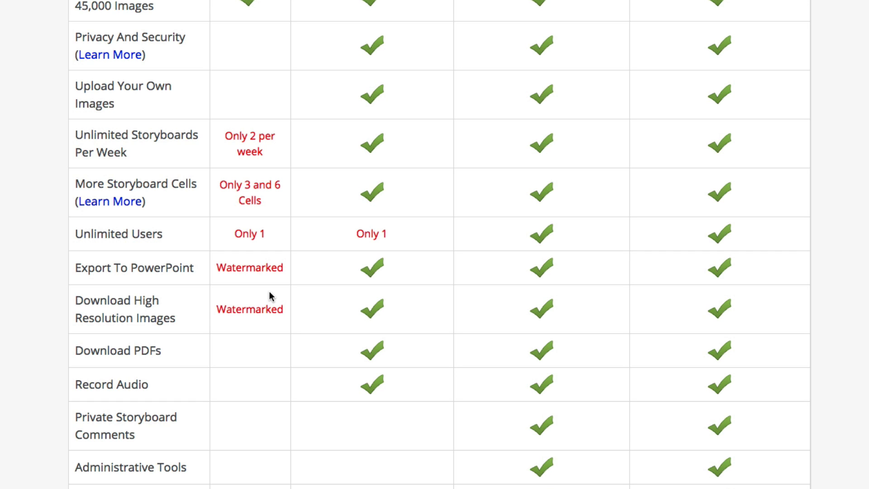
scroll(269, 292, up, 1)
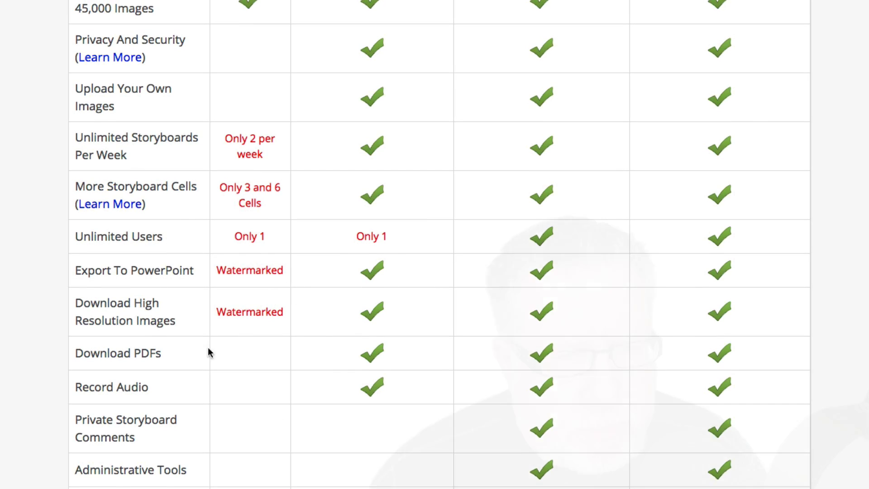
scroll(239, 332, up, 7)
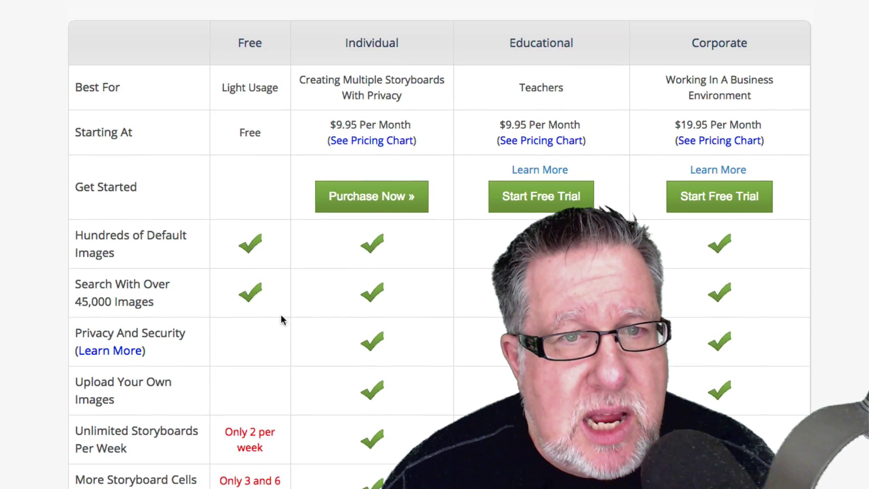
scroll(382, 245, down, 2)
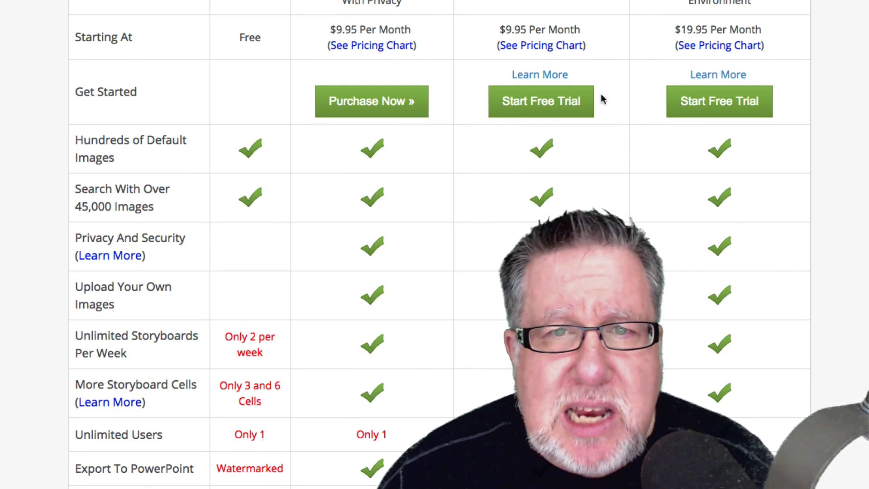
scroll(570, 212, down, 6)
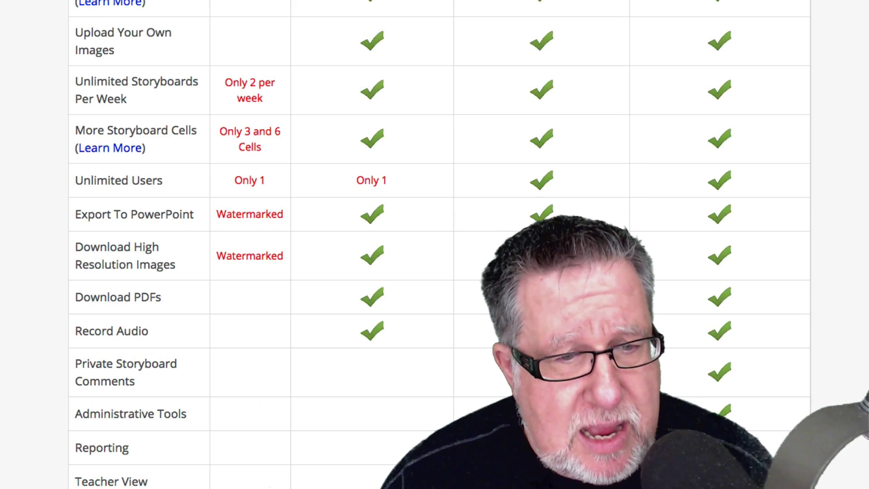
scroll(435, 244, down, 1)
scroll(435, 244, up, 6)
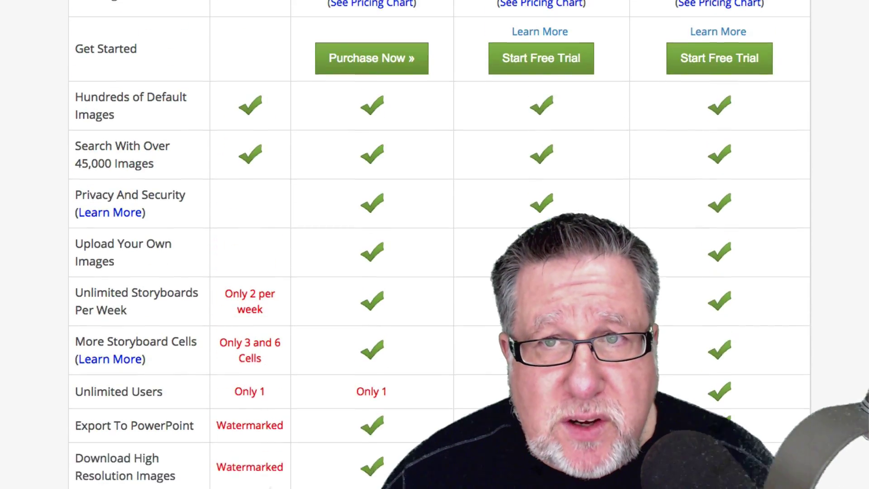
scroll(717, 235, up, 2)
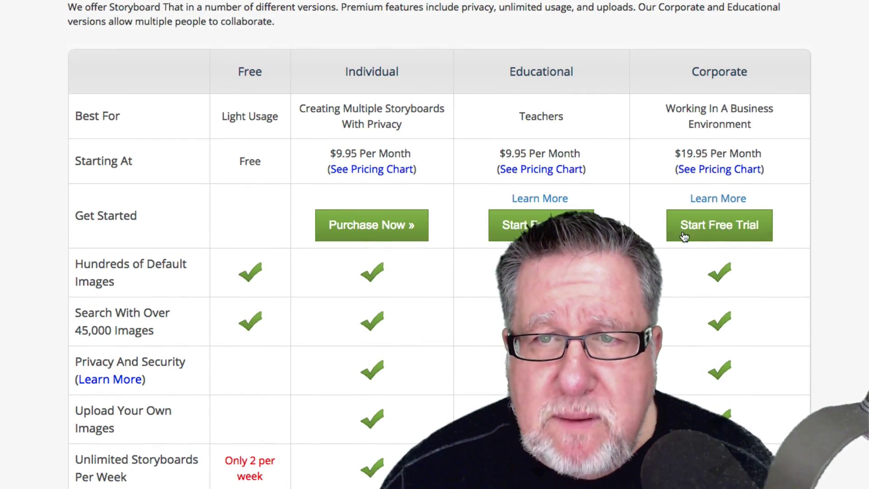
scroll(662, 321, down, 1)
scroll(661, 322, down, 10)
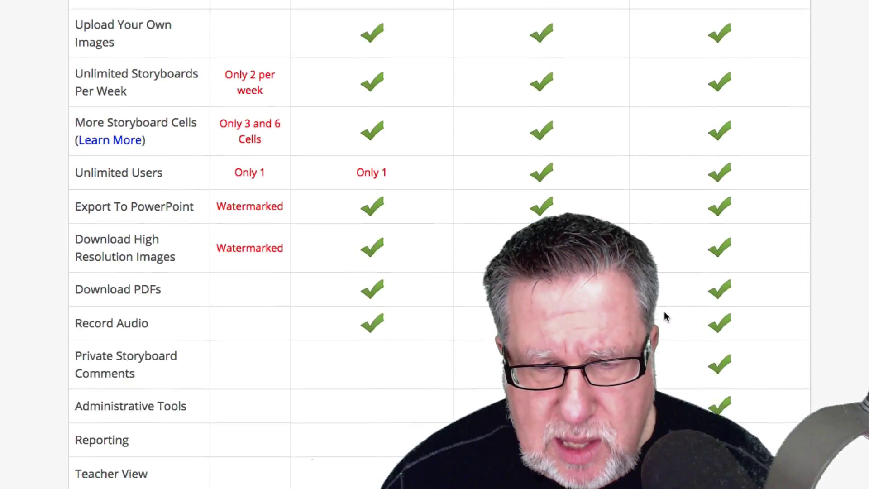
scroll(664, 312, down, 1)
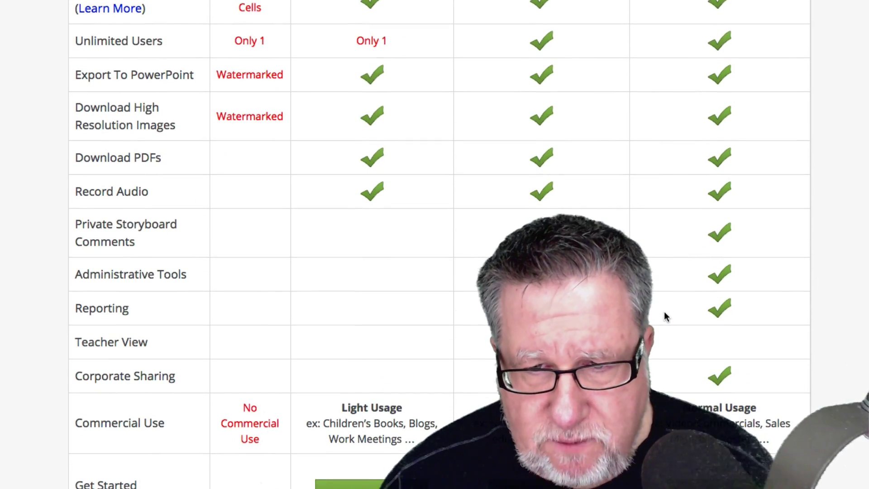
scroll(664, 331, up, 10)
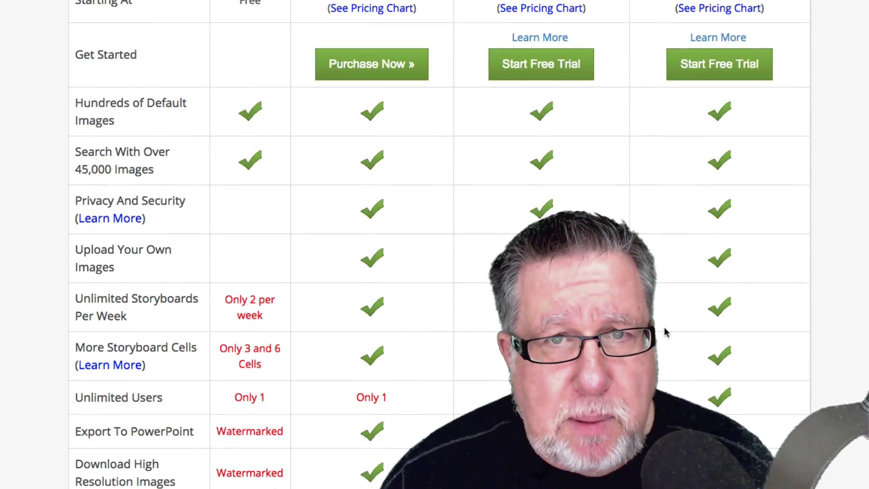